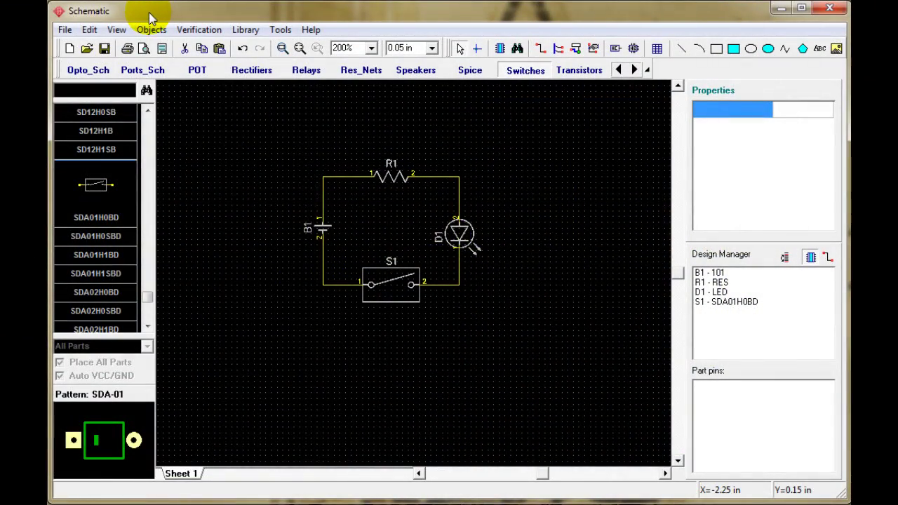
- Open the File menu for the B1-R1-D1-S1 schematic
left_click(64, 32)
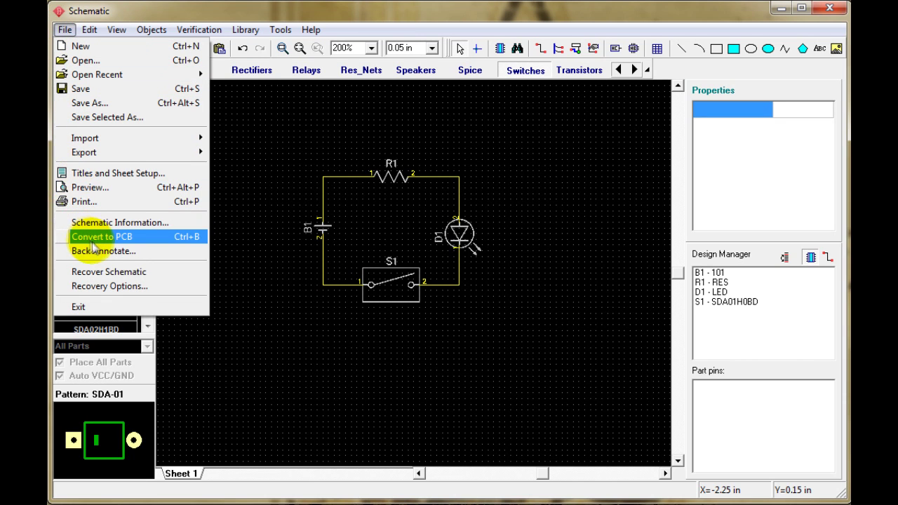
- Convert the schematic to a PCB layout and confirm the Making PCB dialog
left_click(105, 239)
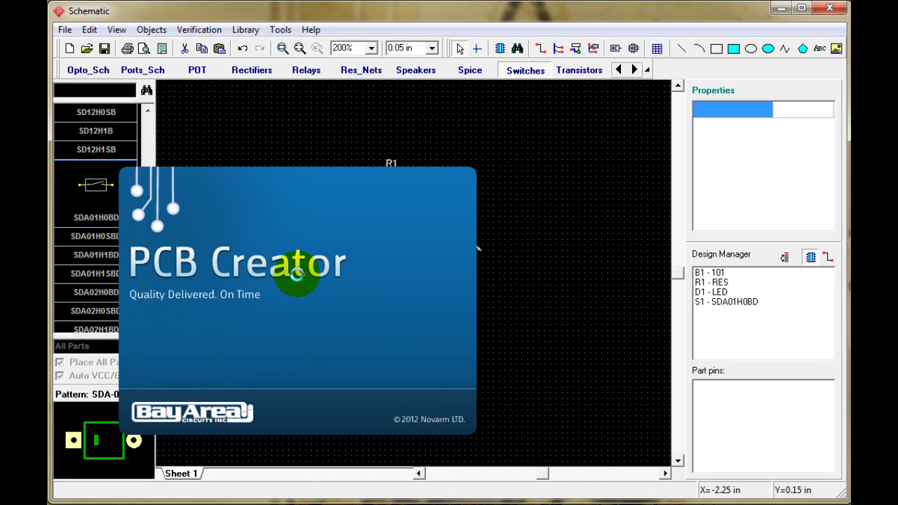
left_click(251, 343)
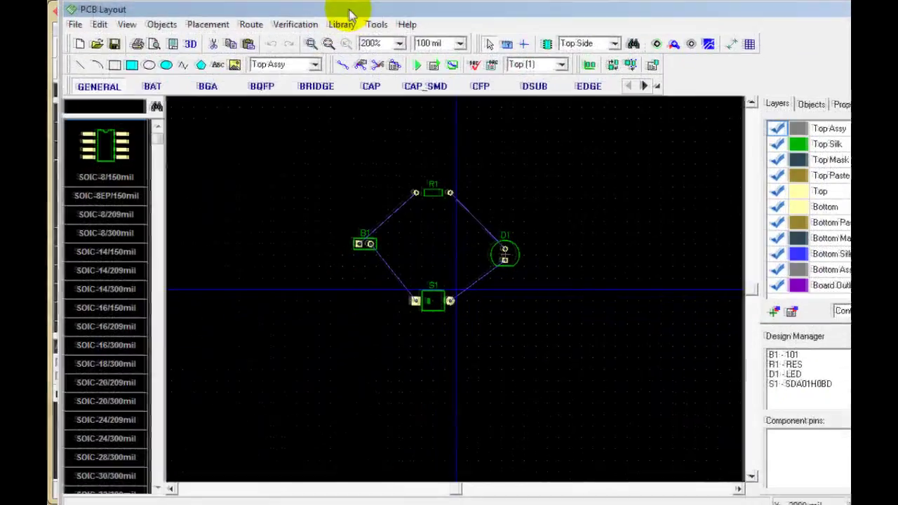
- Resize the PCB Layout window to fit the screen, leaving the grid at 100 mil
left_click_drag(850, 503, 839, 495)
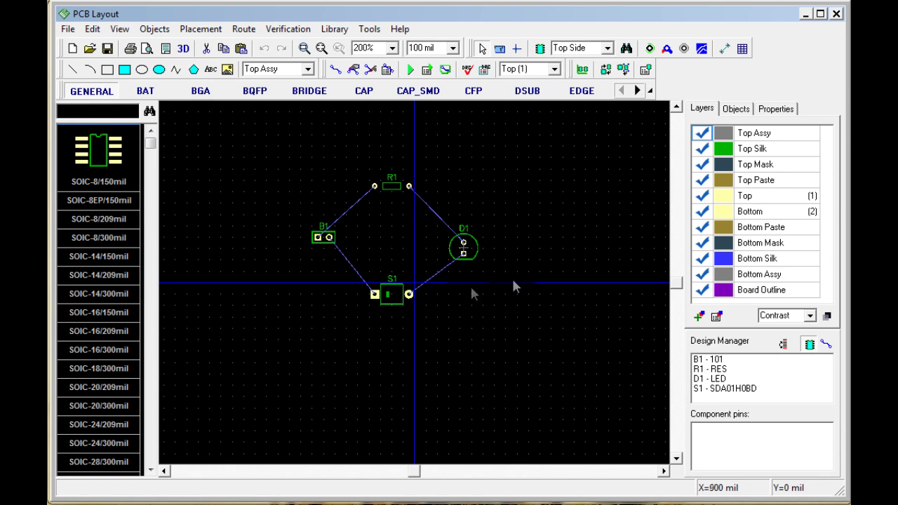
left_click(120, 29)
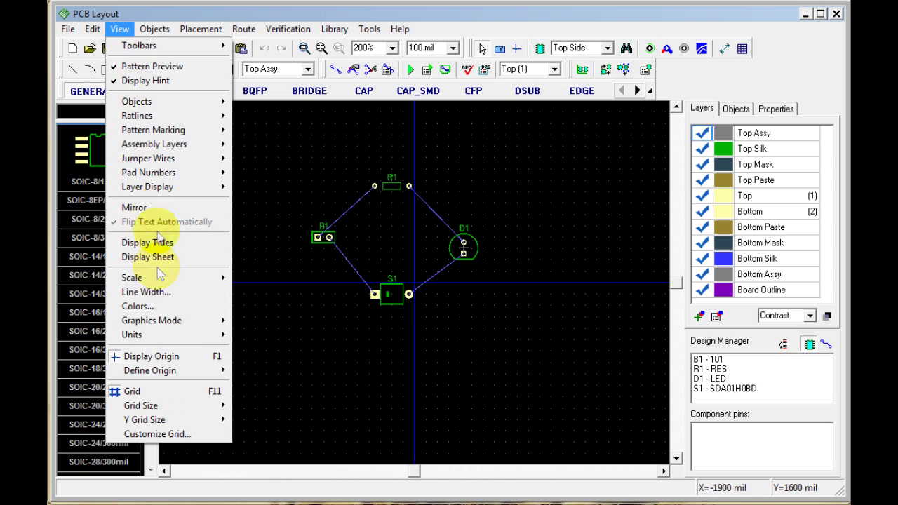
mouse_move(186, 416)
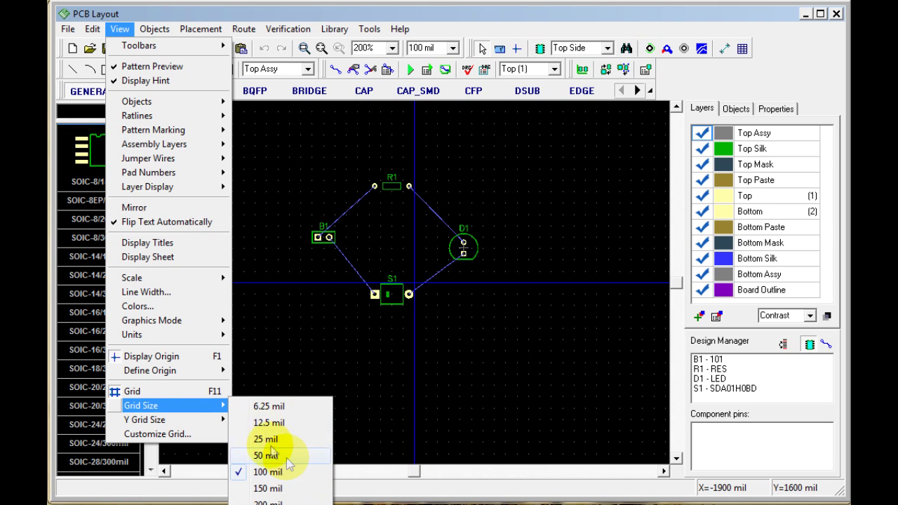
left_click(284, 14)
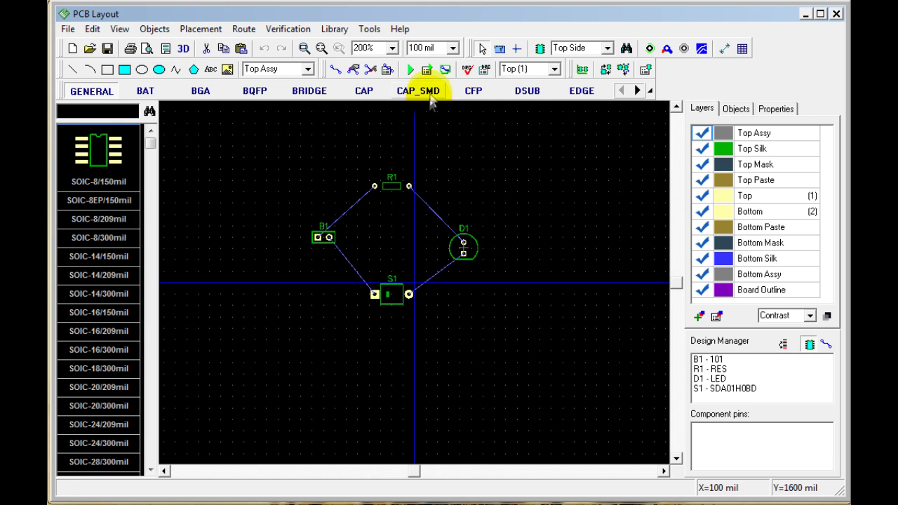
left_click(444, 70)
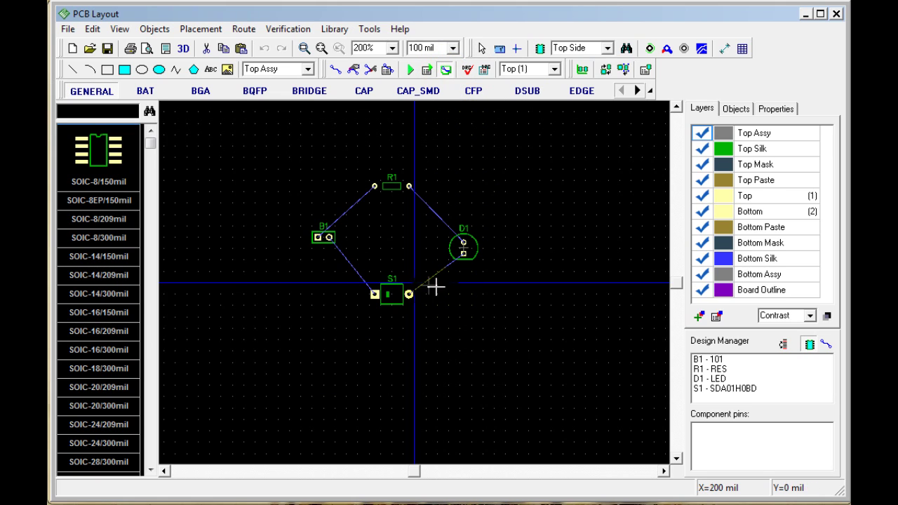
- Draw a roughly 2000 by 1500 mil rectangular board outline from the origin, then hide the origin display
left_click(414, 282)
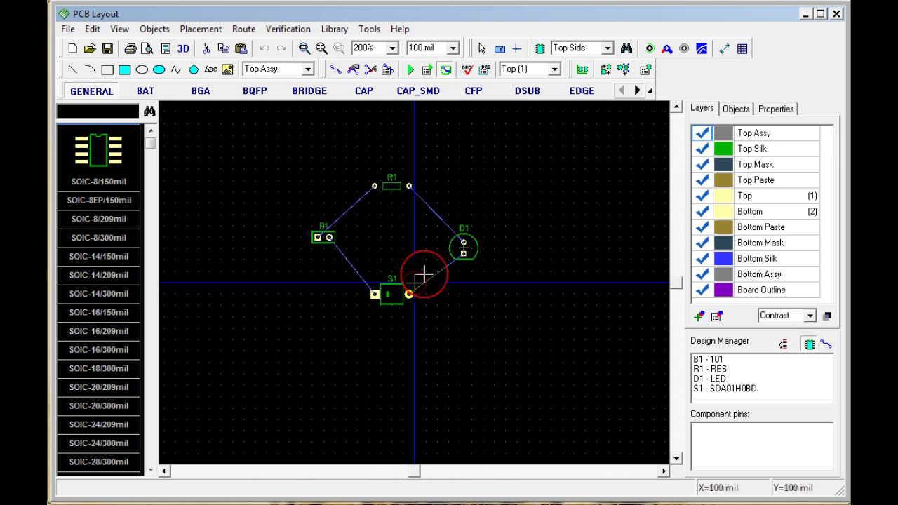
left_click(640, 283)
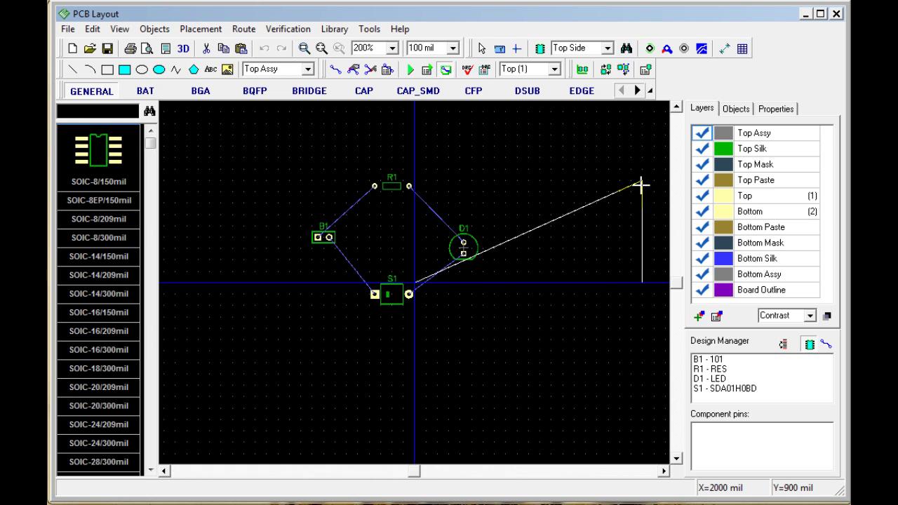
left_click(641, 113)
left_click(414, 112)
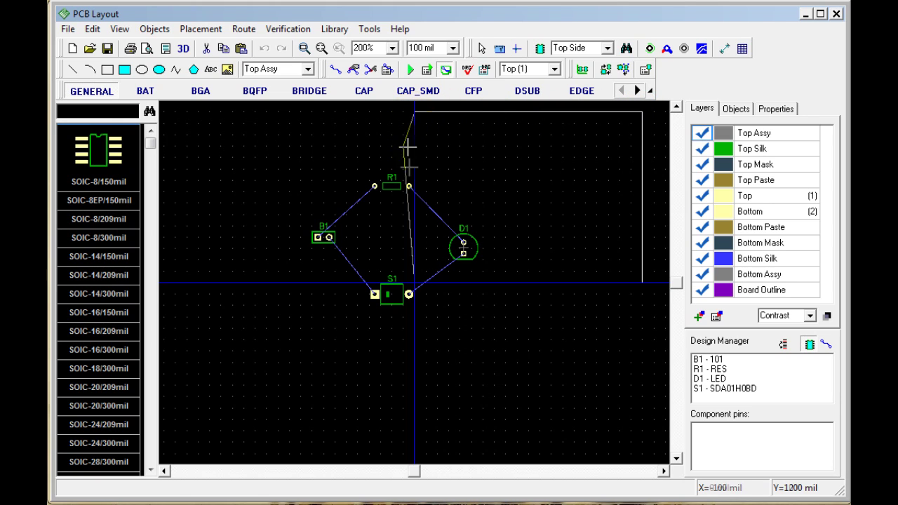
right_click(413, 283)
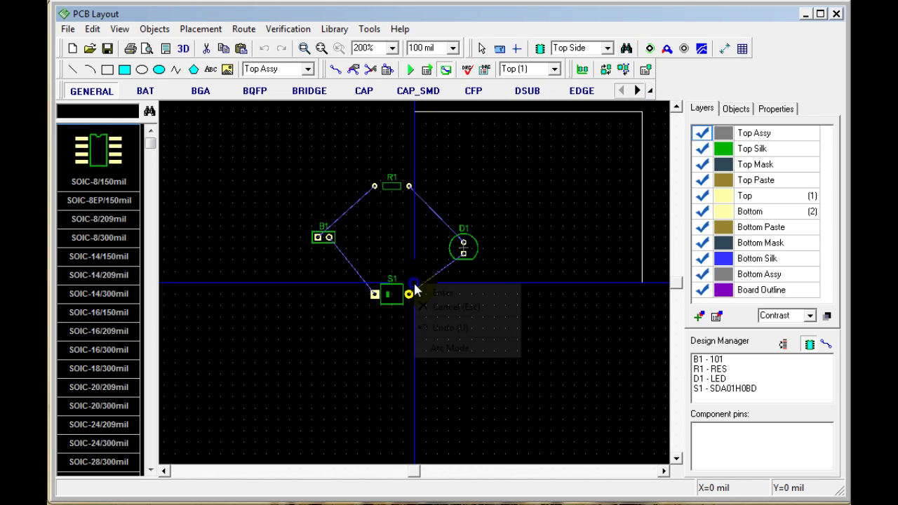
left_click(443, 292)
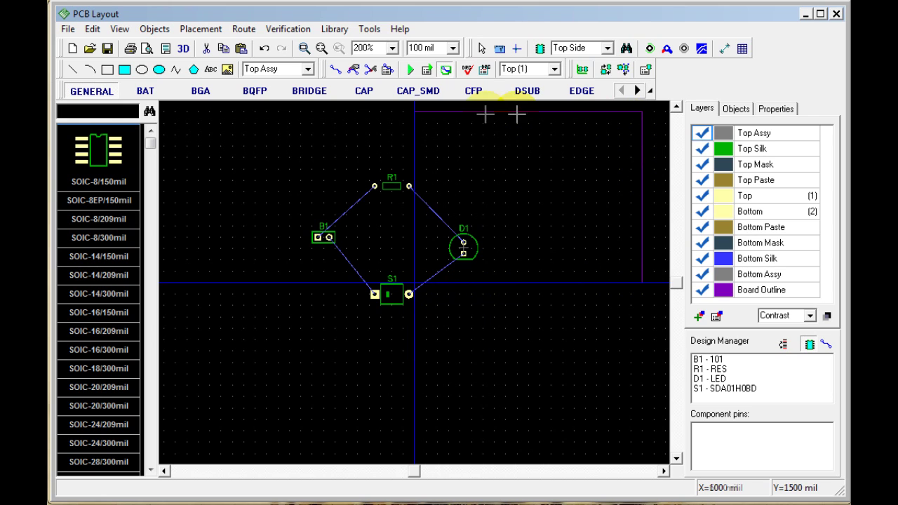
left_click(119, 28)
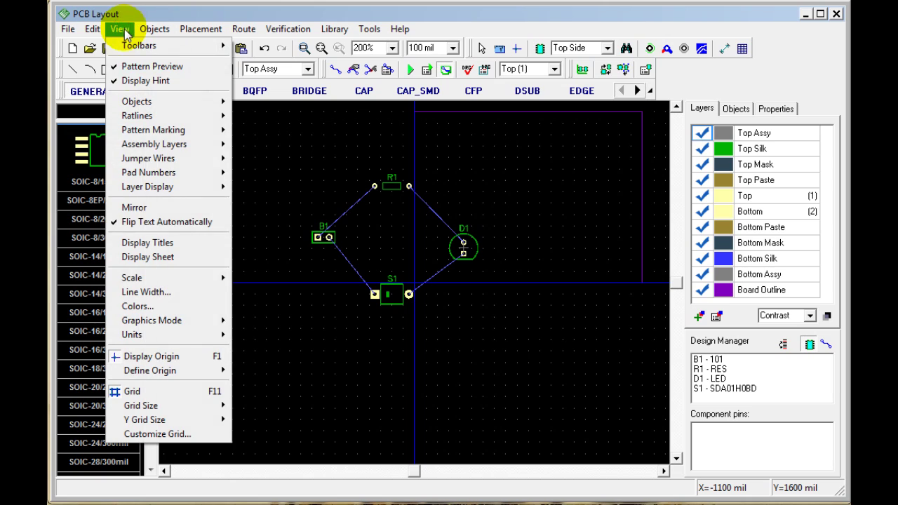
left_click(175, 356)
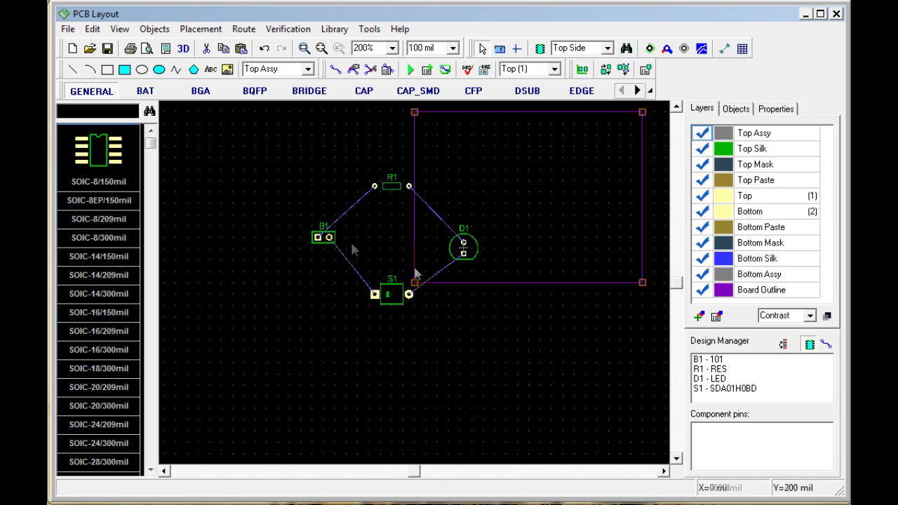
- Drag D1, R1, S1 and B1 into the board outline, rotating B1 upright on the left
left_click_drag(472, 254, 611, 203)
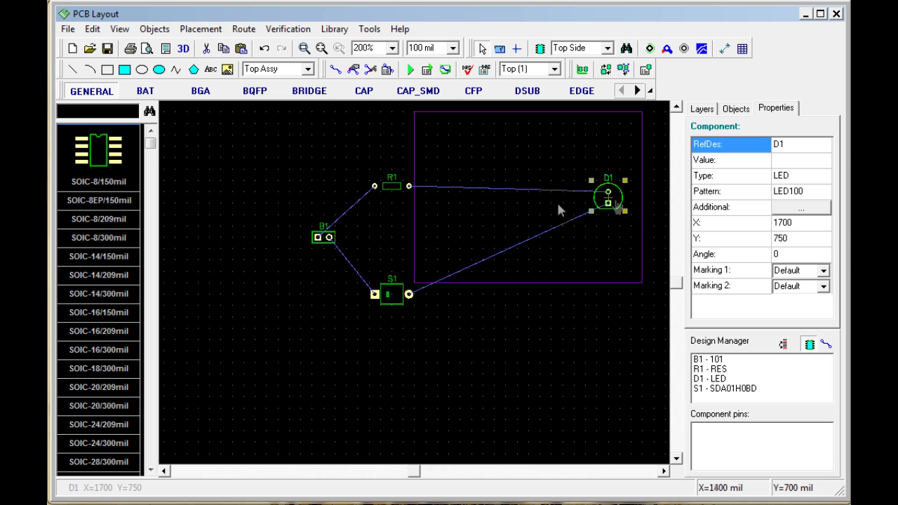
left_click(391, 186)
left_click_drag(391, 187, 544, 186)
left_click(393, 301)
left_click_drag(393, 300, 543, 236)
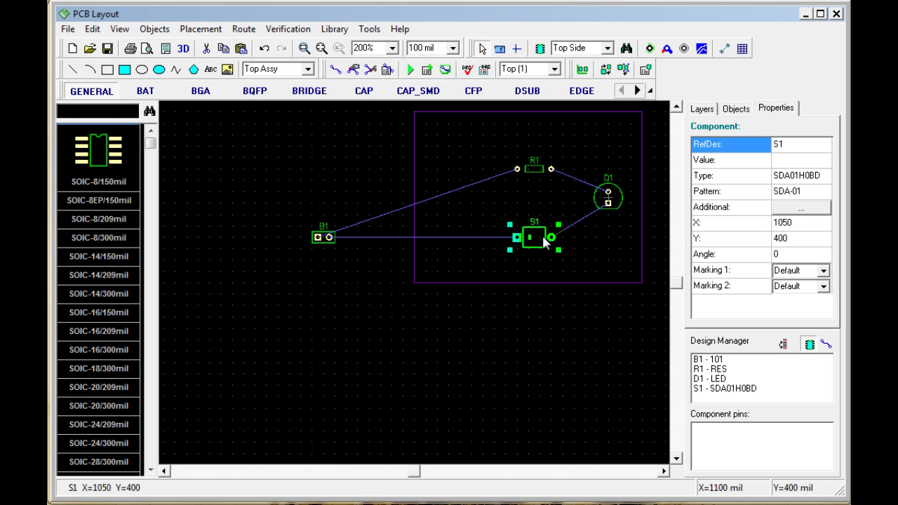
left_click(328, 237)
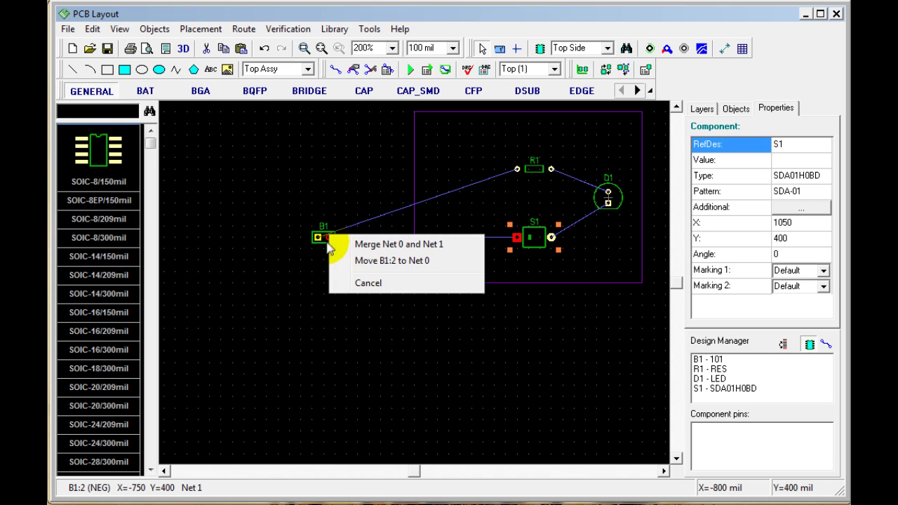
left_click(319, 243)
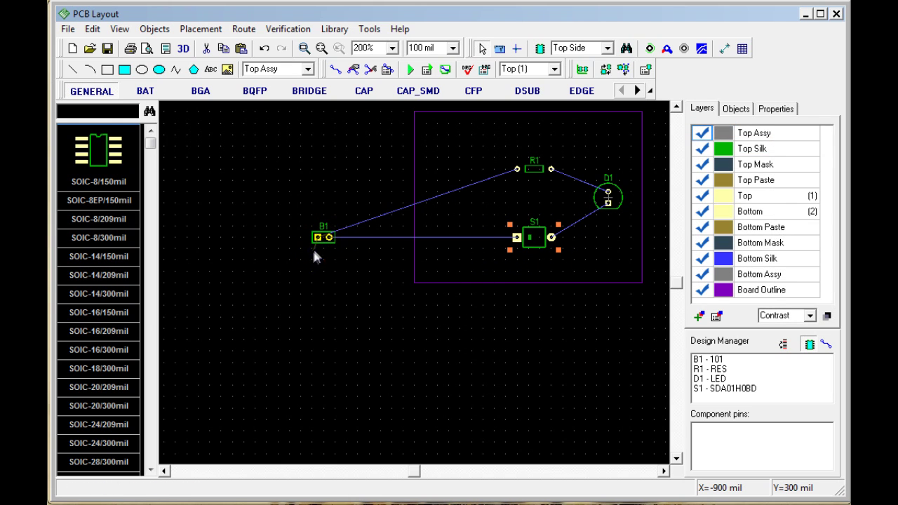
left_click_drag(326, 249, 434, 203)
key("r")
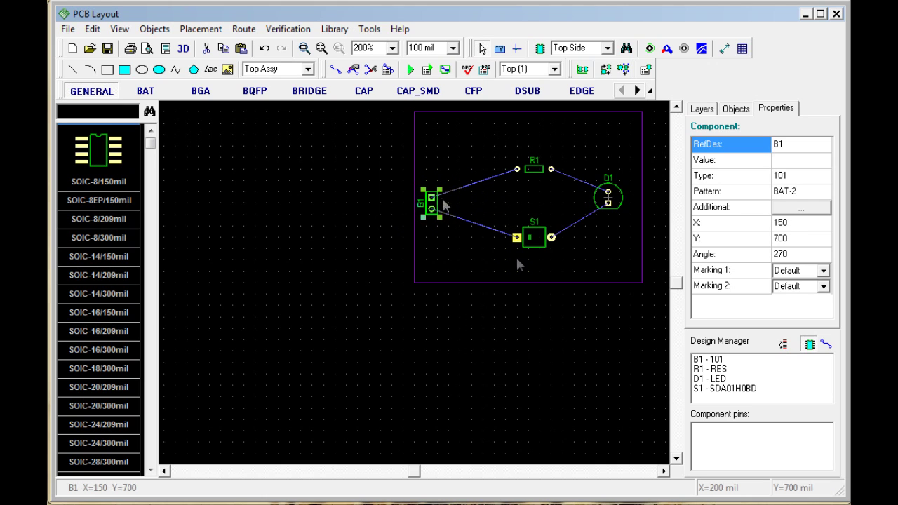
- Fine-tune positions: R1 at 1050/1000, S1 at 1050/400, D1 at 1800/750
left_click_drag(533, 257, 539, 263)
left_click_drag(536, 171, 538, 210)
mouse_move(610, 216)
left_mouse_down()
mouse_move(624, 232)
mouse_move(618, 214)
left_mouse_up()
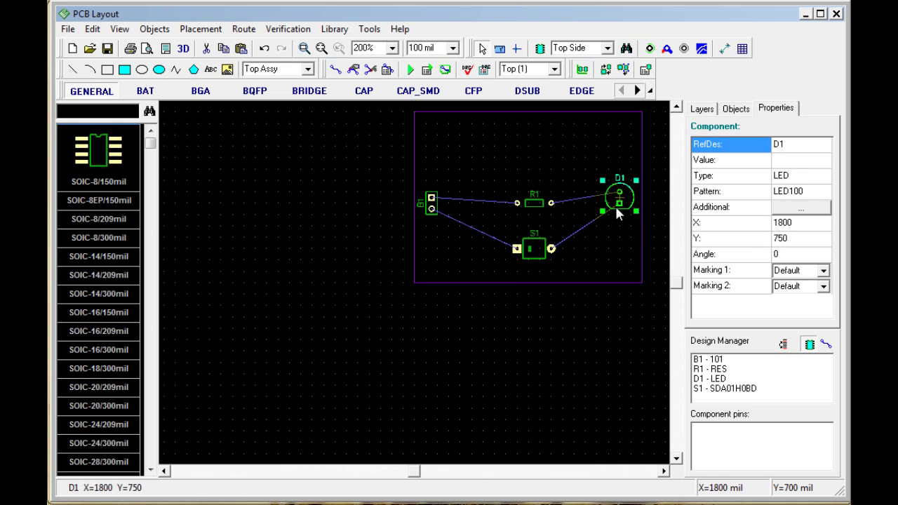
left_click(576, 321)
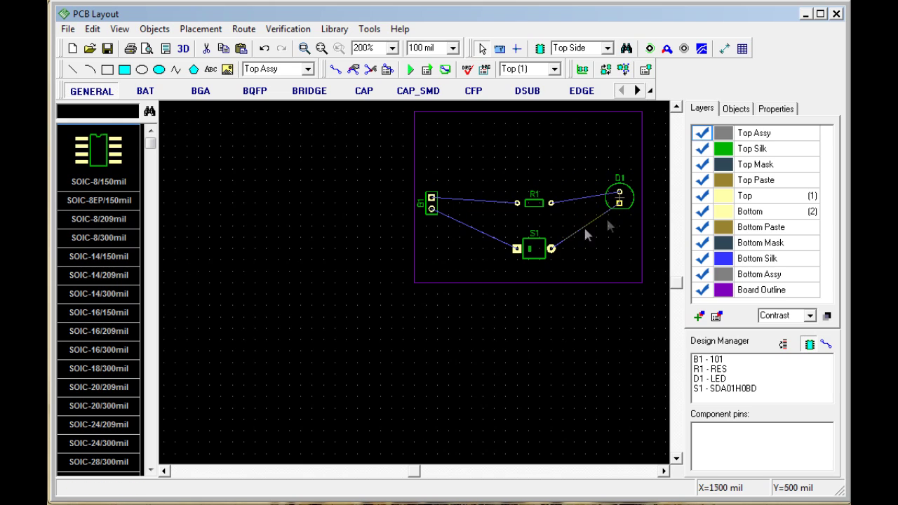
- Zoom to the board and manually route traces from B1 pad 1 to R1 and from D1 to R1
left_click(304, 49)
left_click_drag(410, 106, 644, 285)
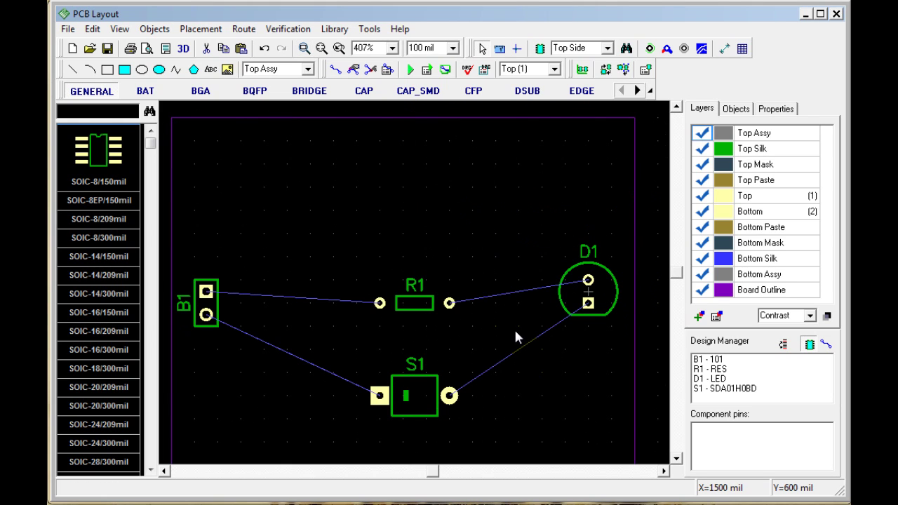
scroll(514, 327, "down", 1)
scroll(505, 335, "up", 1)
scroll(500, 342, "down", 1)
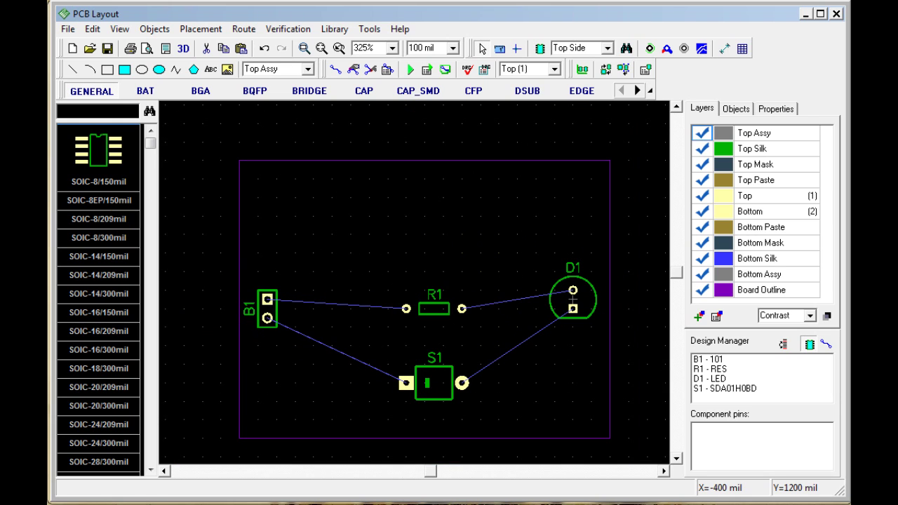
left_click(321, 19)
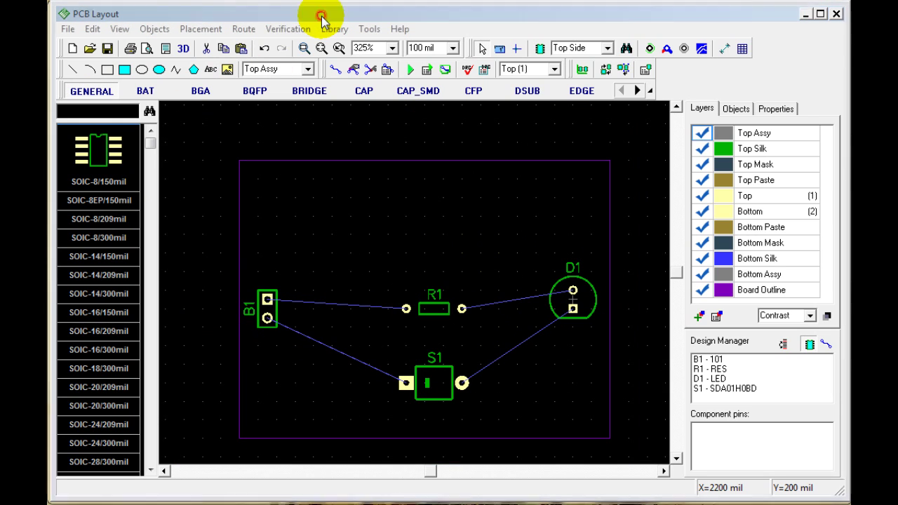
left_click(336, 71)
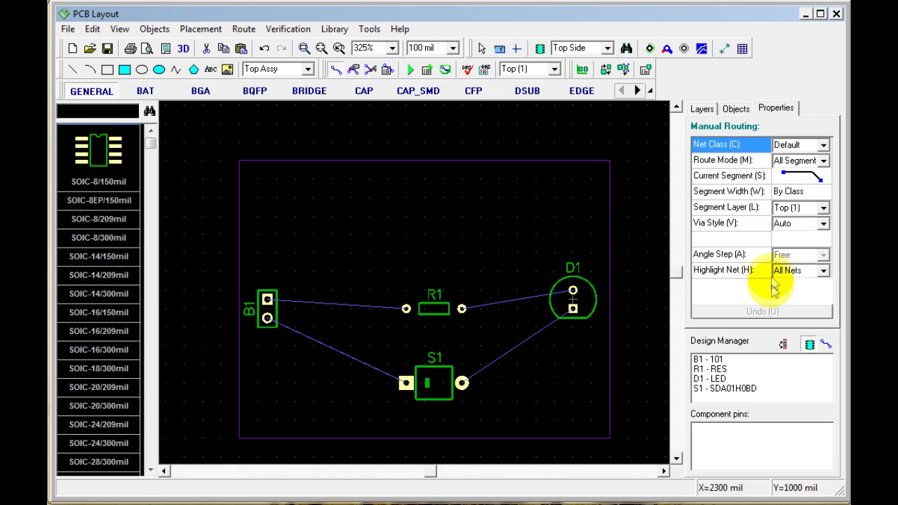
left_click(268, 299)
left_click(406, 309)
left_click(573, 291)
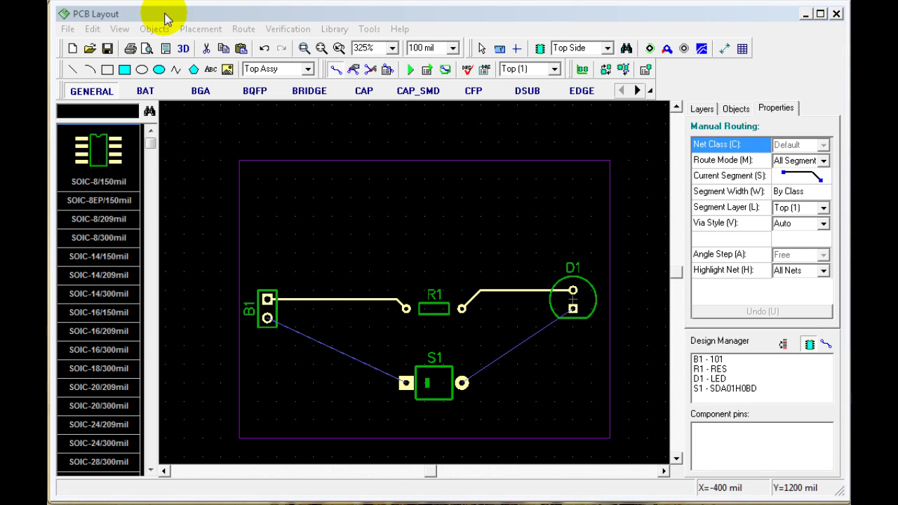
left_click(244, 29)
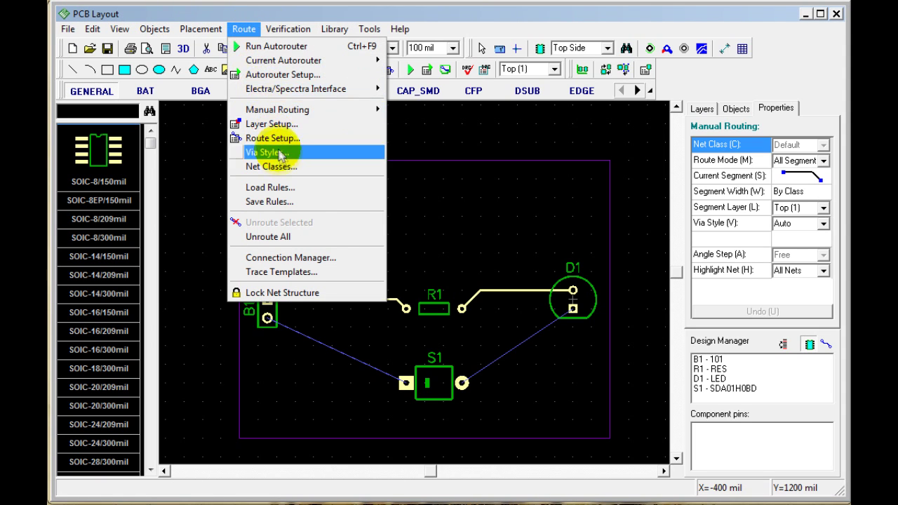
- Set the default trace width to 25 mil in Route Setup
left_click(311, 139)
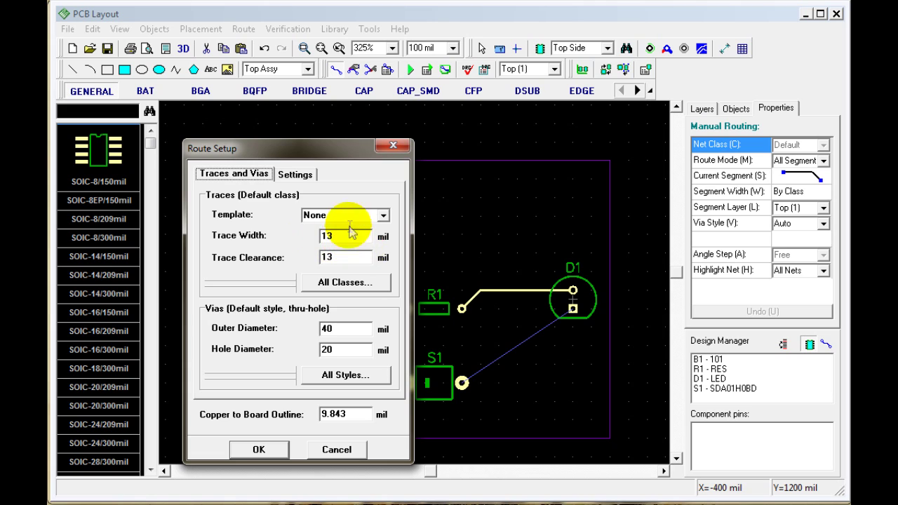
left_click_drag(339, 236, 306, 245)
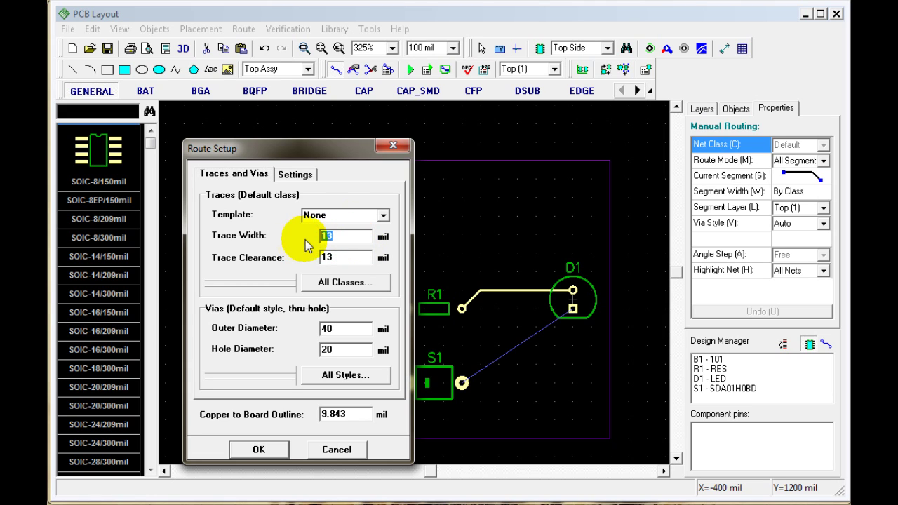
type("25")
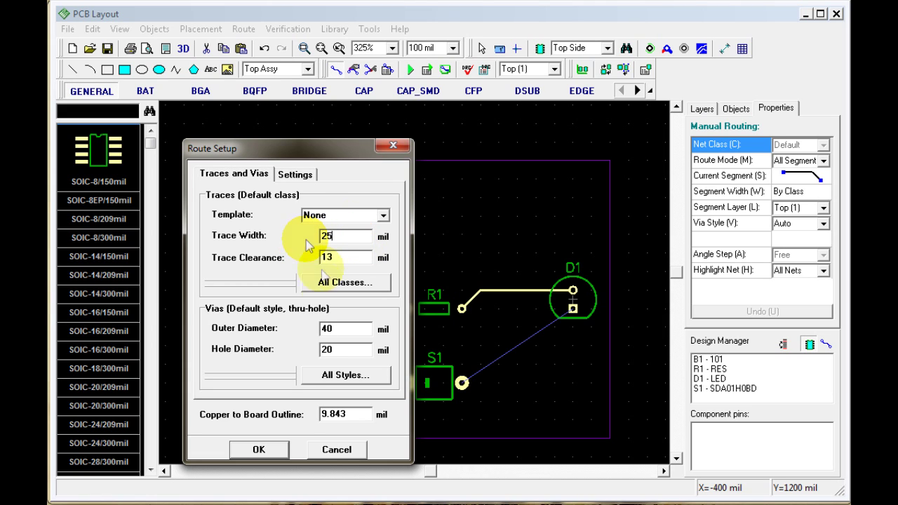
left_click(259, 450)
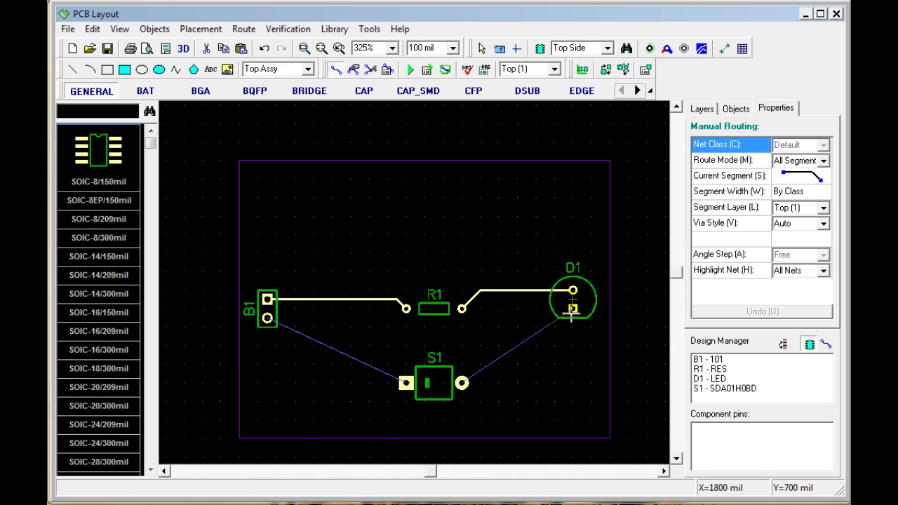
- Route traces from D1's lower pad to S1's right pad and from S1's left pad to B1 pin 2
left_click(571, 311)
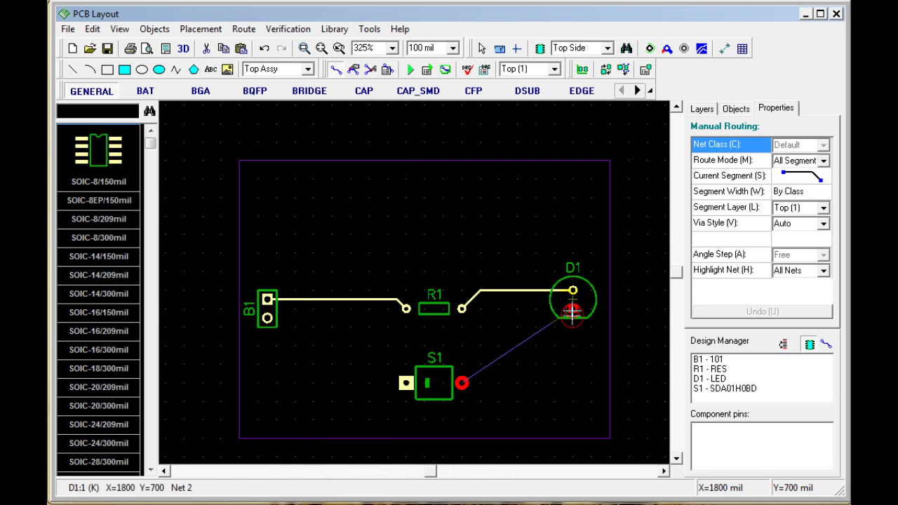
left_click(463, 382)
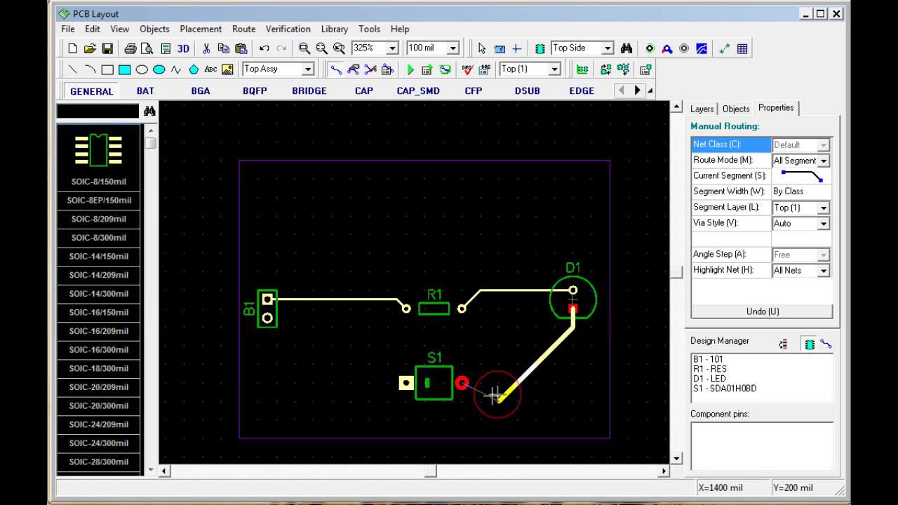
left_click(462, 382)
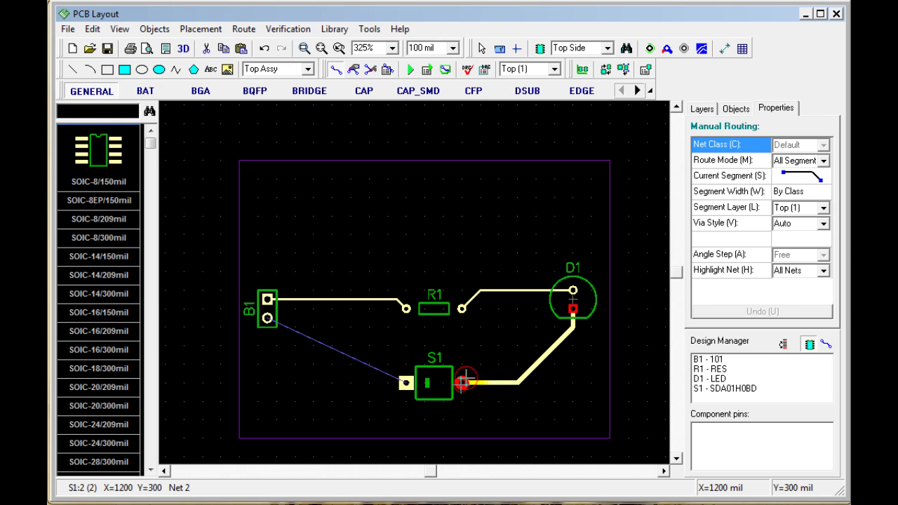
left_click(405, 383)
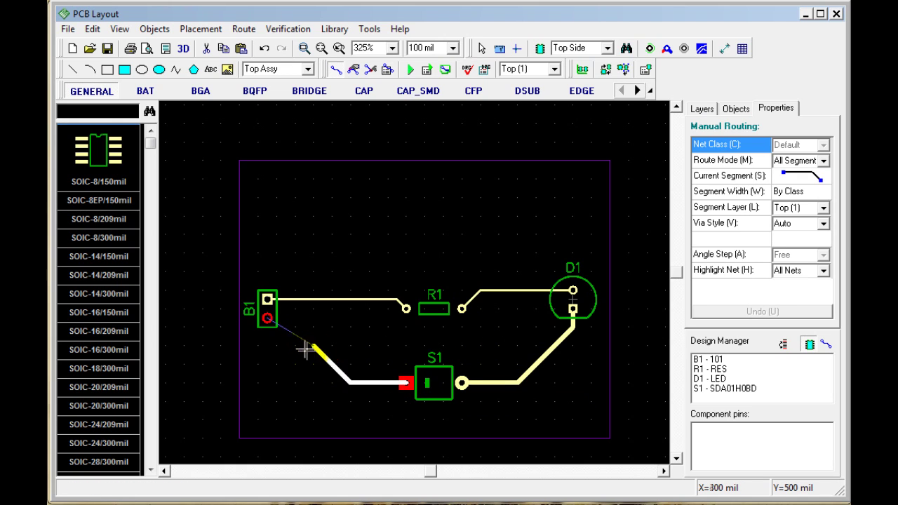
left_click(266, 317)
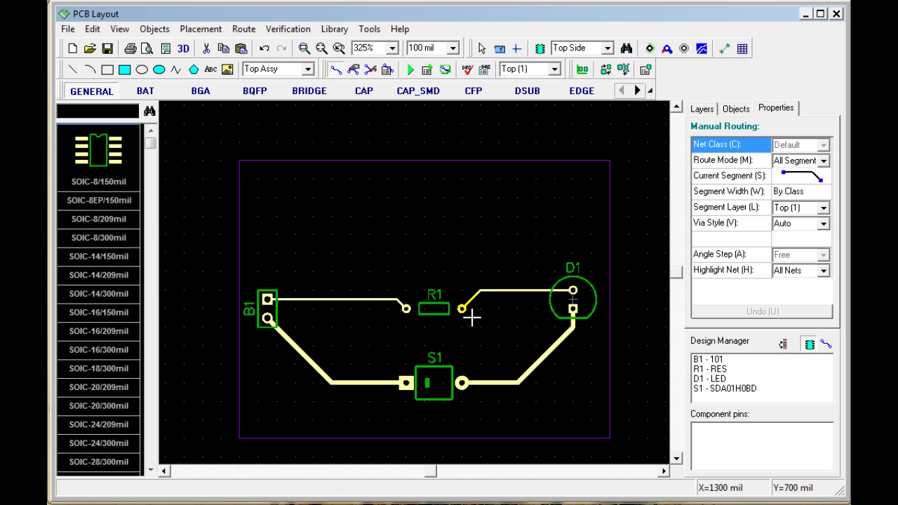
- Switch the right-hand panel to the Layers tab
left_click(701, 110)
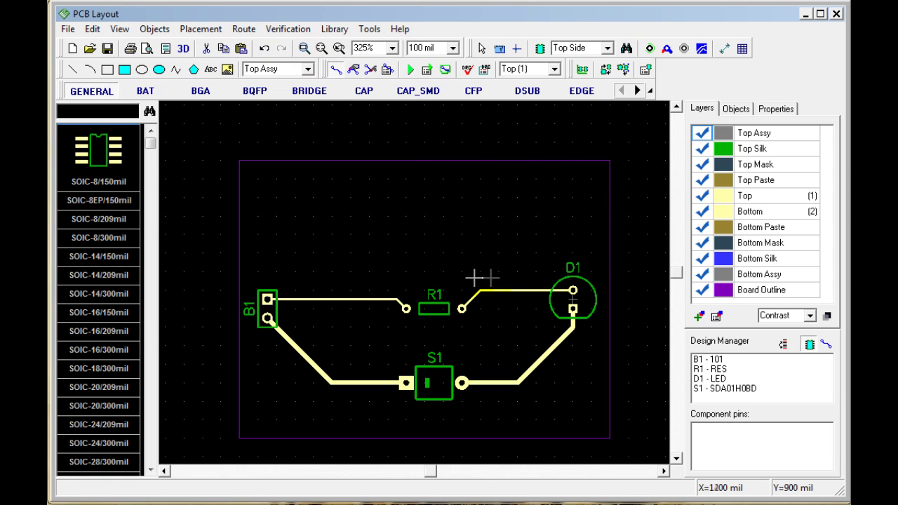
- Place the text 'PCB CREATOR' on Top Silk and centre it above the routed circuit
left_click(211, 71)
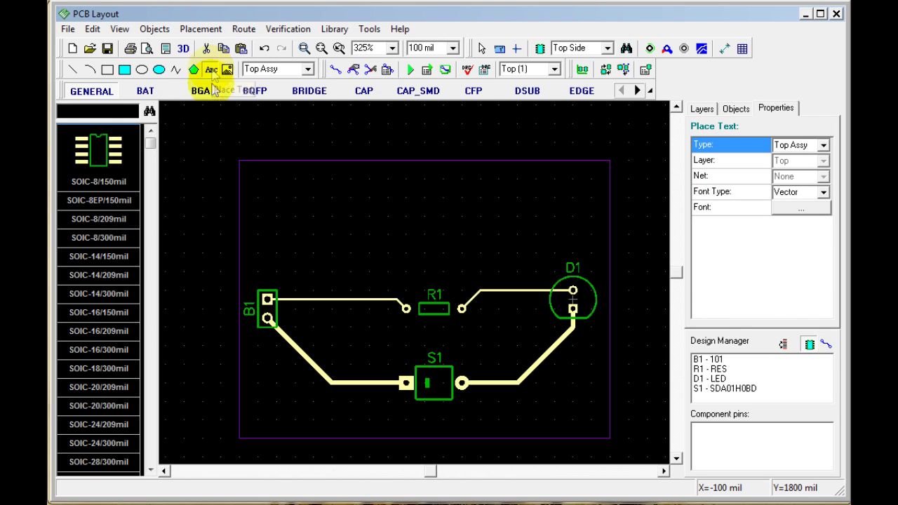
left_click(306, 69)
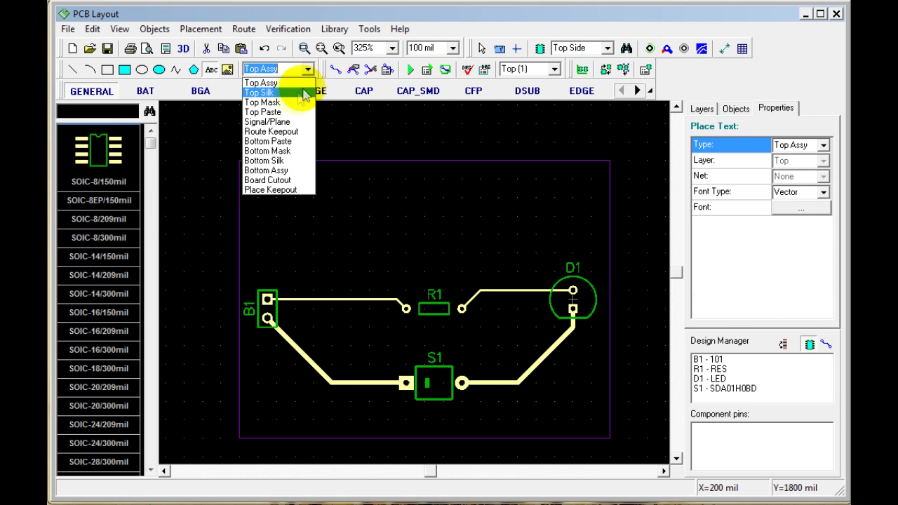
left_click(282, 92)
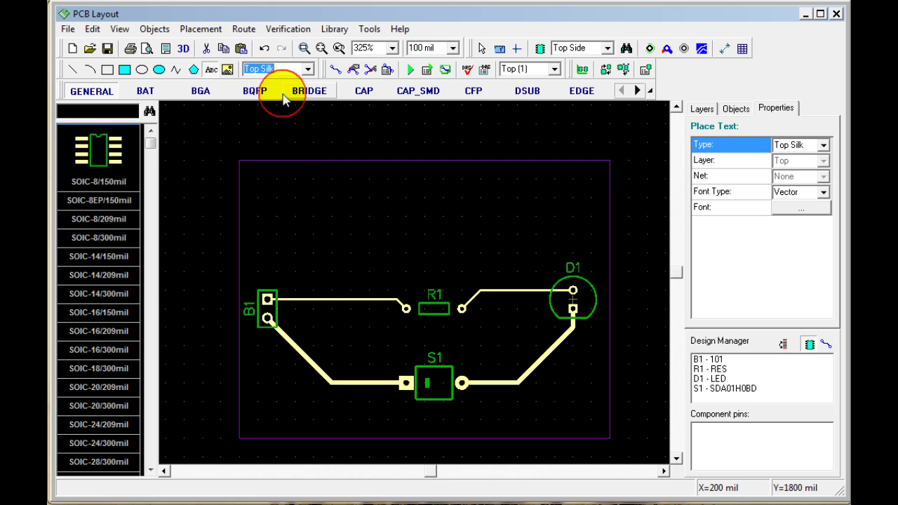
left_click(274, 219)
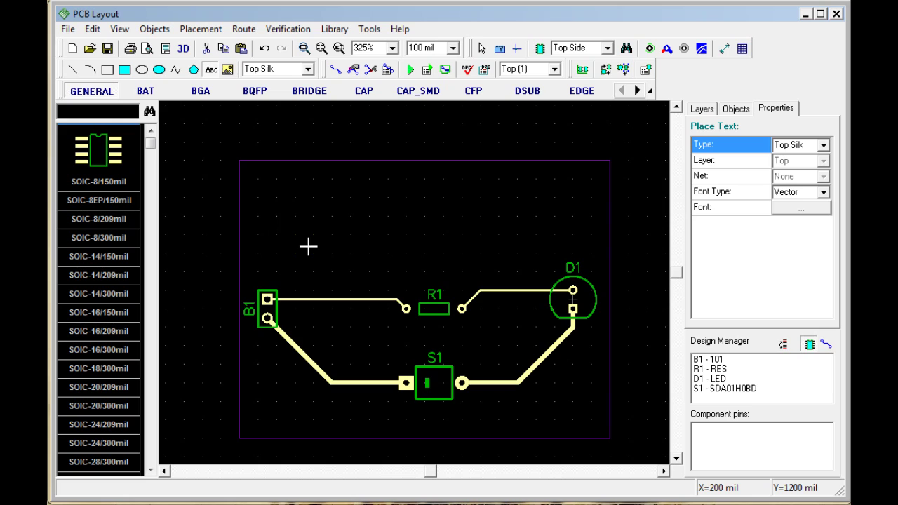
type("PCB CREAT")
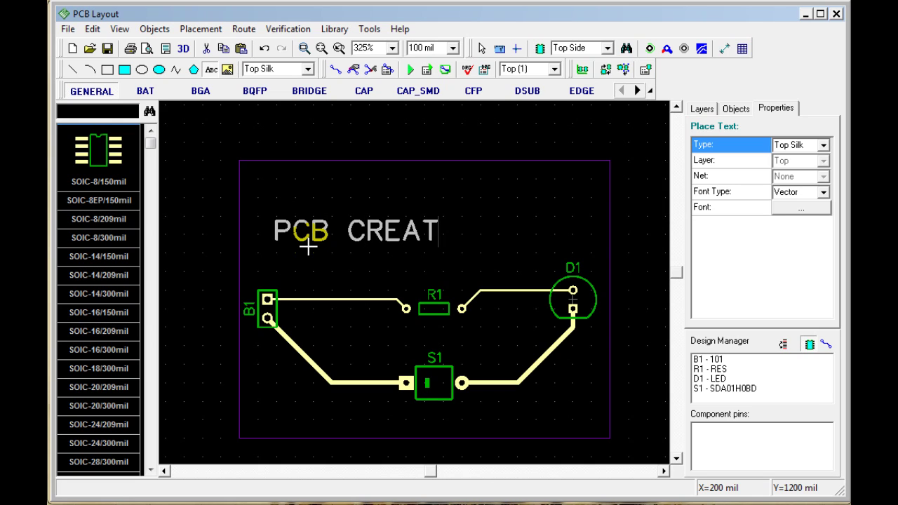
type("OR")
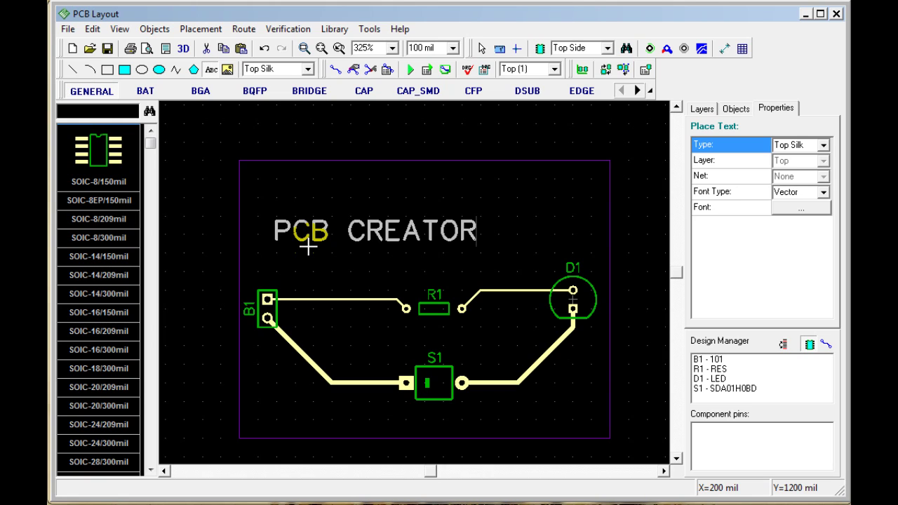
key("Return")
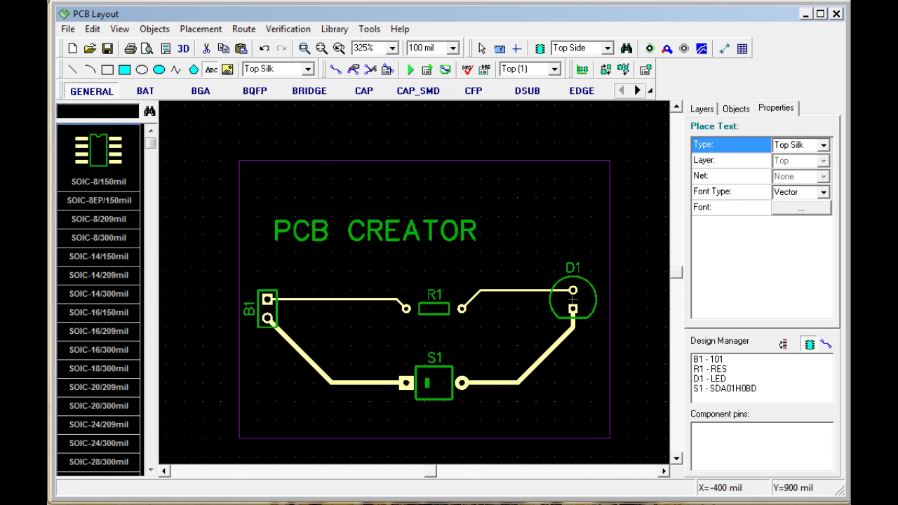
key("Escape")
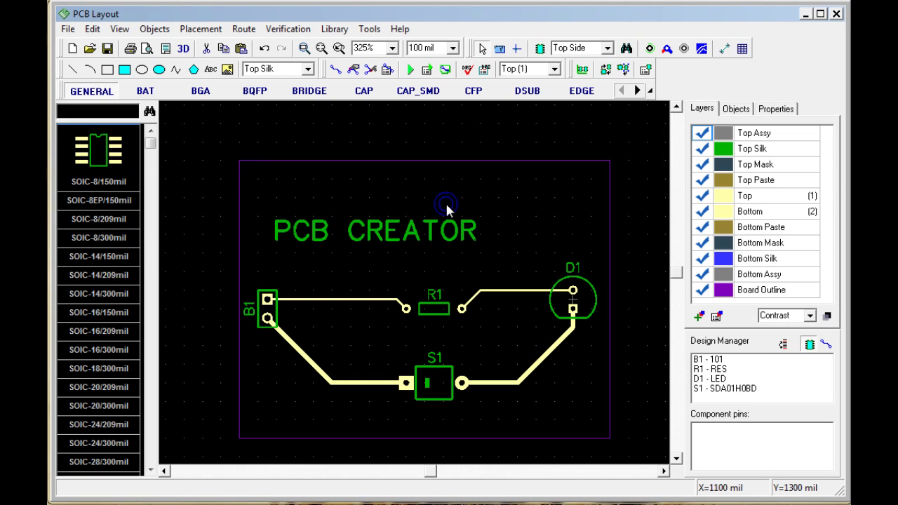
left_click(379, 242)
left_click_drag(367, 242, 418, 238)
left_click(411, 134)
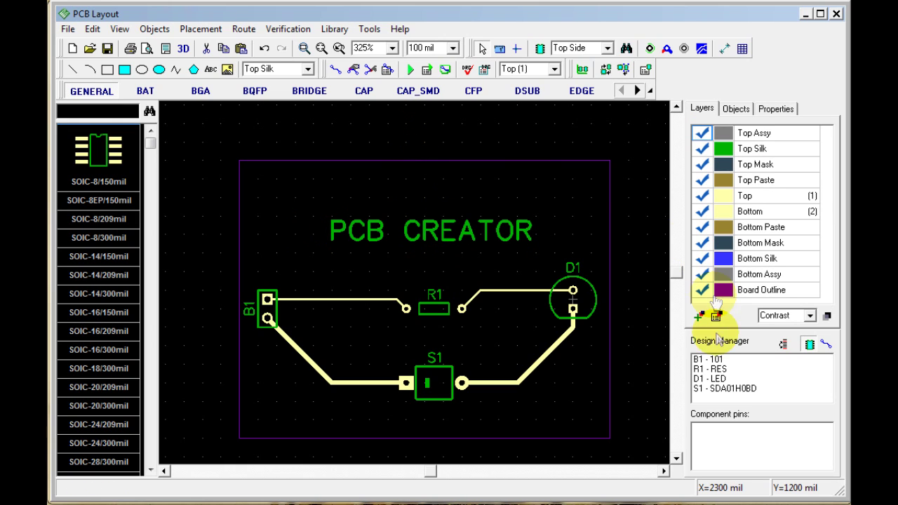